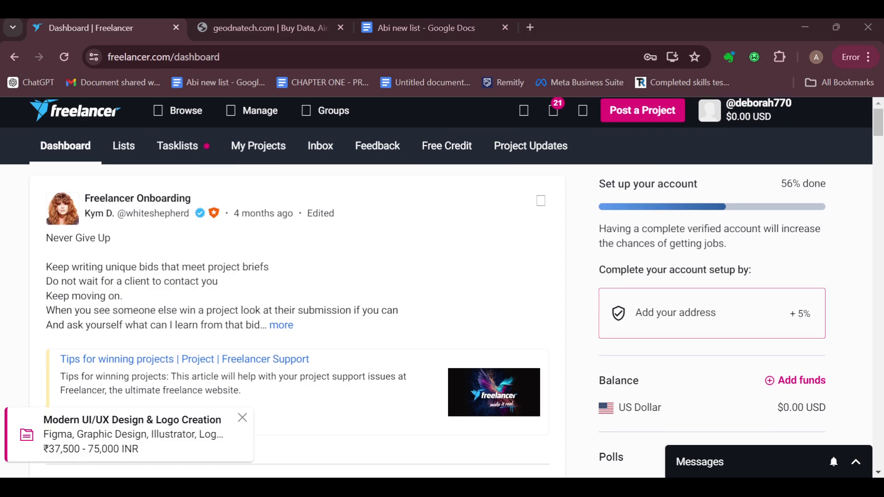
pyautogui.scroll(-5, 297, 289)
pyautogui.scroll(-5, 297, 290)
pyautogui.scroll(10, 297, 290)
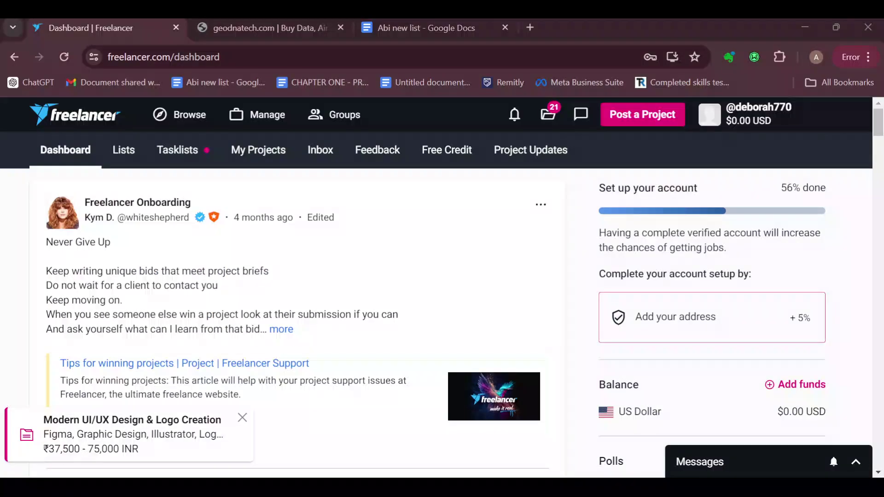
pyautogui.scroll(-5, 296, 290)
pyautogui.scroll(-4, 297, 290)
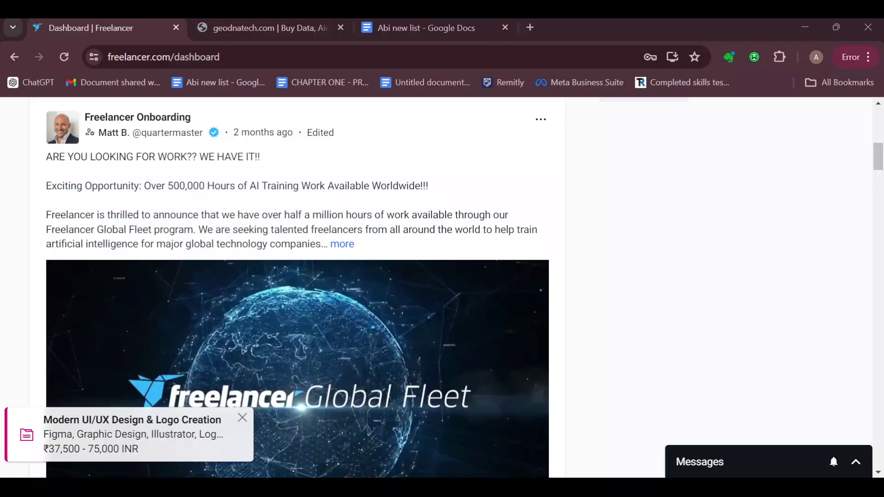
pyautogui.scroll(-5, 297, 290)
pyautogui.scroll(-5, 297, 290)
pyautogui.scroll(-3, 297, 290)
pyautogui.scroll(-5, 297, 290)
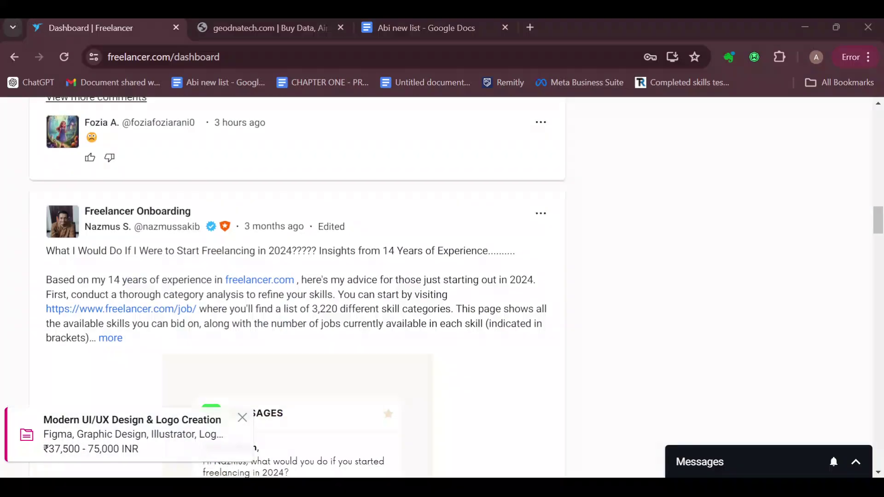
pyautogui.scroll(-5, 297, 290)
pyautogui.scroll(-2, 298, 291)
pyautogui.scroll(-5, 297, 290)
pyautogui.scroll(-2, 297, 291)
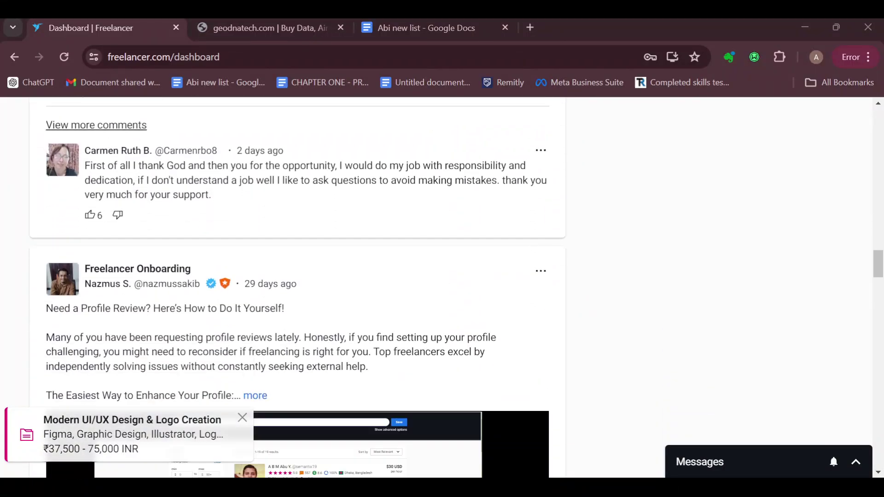
pyautogui.scroll(-5, 297, 290)
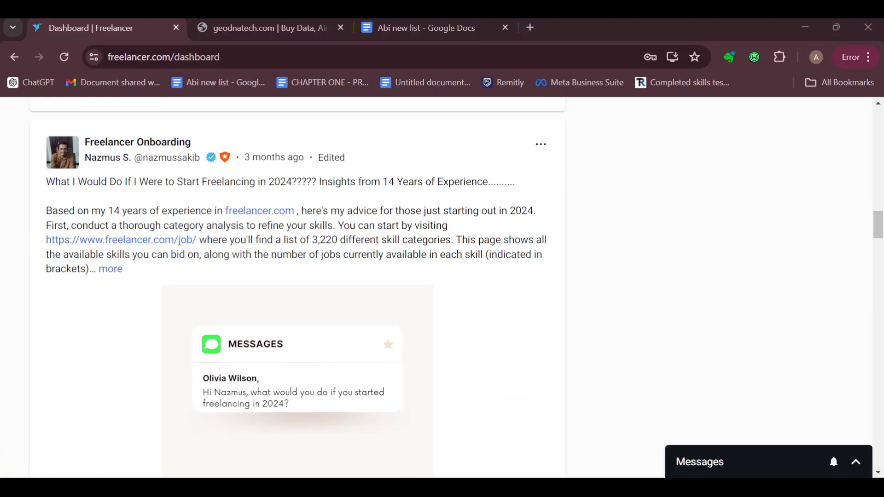
pyautogui.scroll(5, 296, 290)
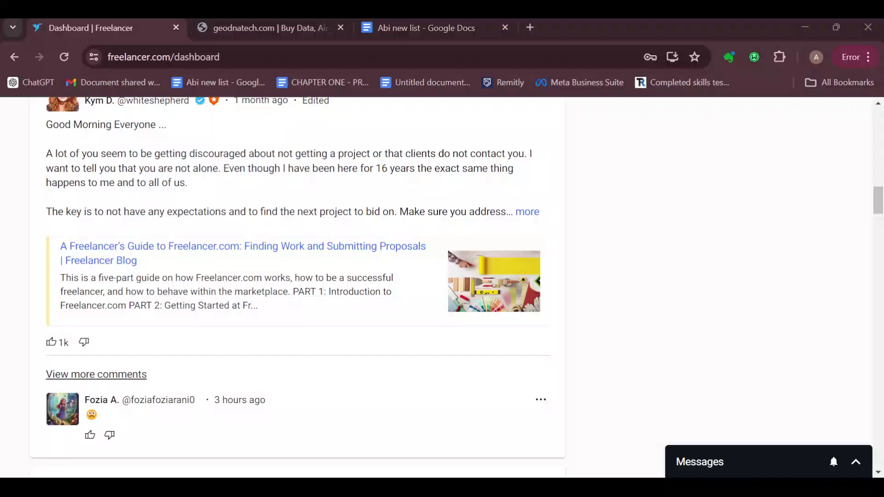
pyautogui.scroll(-3, 297, 289)
pyautogui.scroll(3, 297, 290)
pyautogui.scroll(3, 297, 290)
pyautogui.scroll(3, 297, 290)
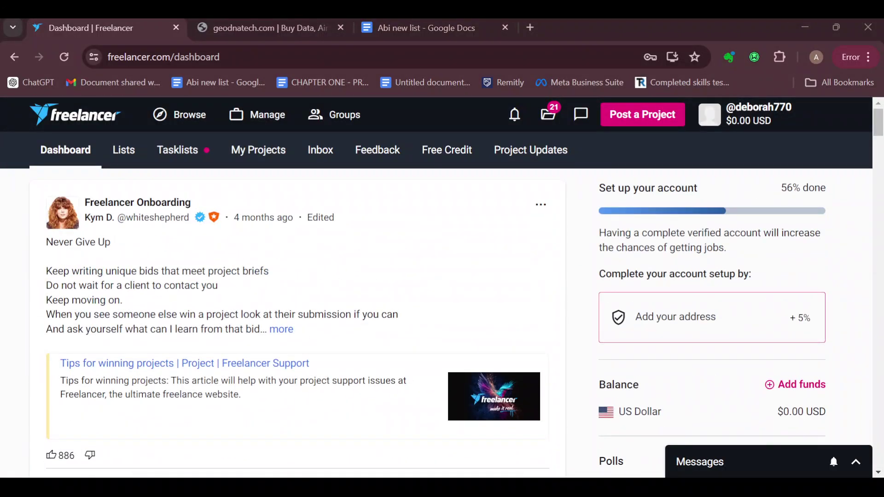
# Open the account menu from the dashboard header.
pyautogui.click(708, 121)
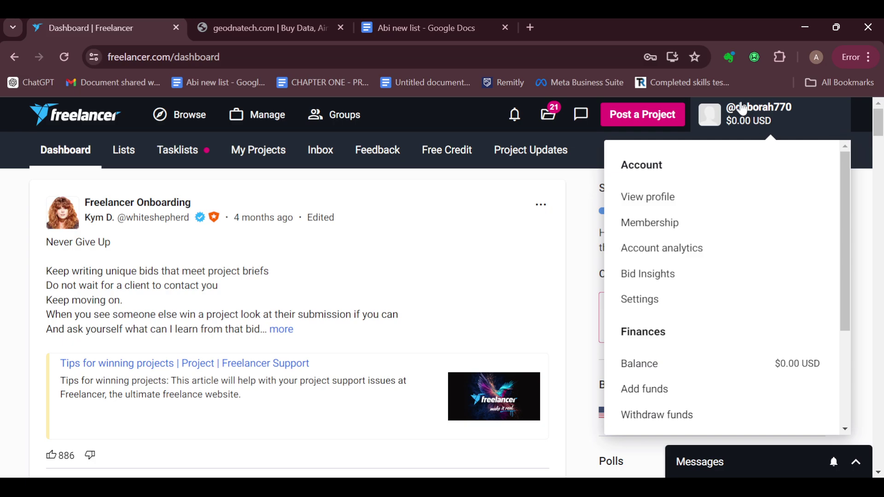
# Go to the profile settings page from the account menu.
pyautogui.click(640, 299)
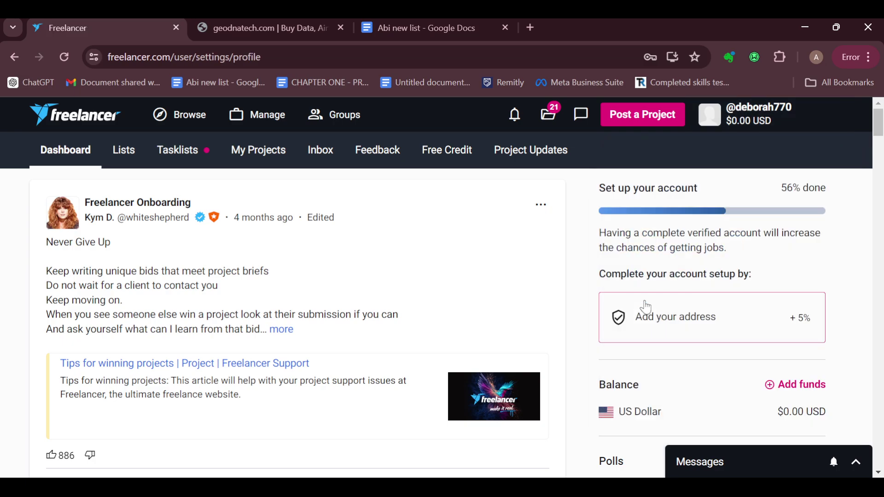
pyautogui.scroll(-5, 376, 315)
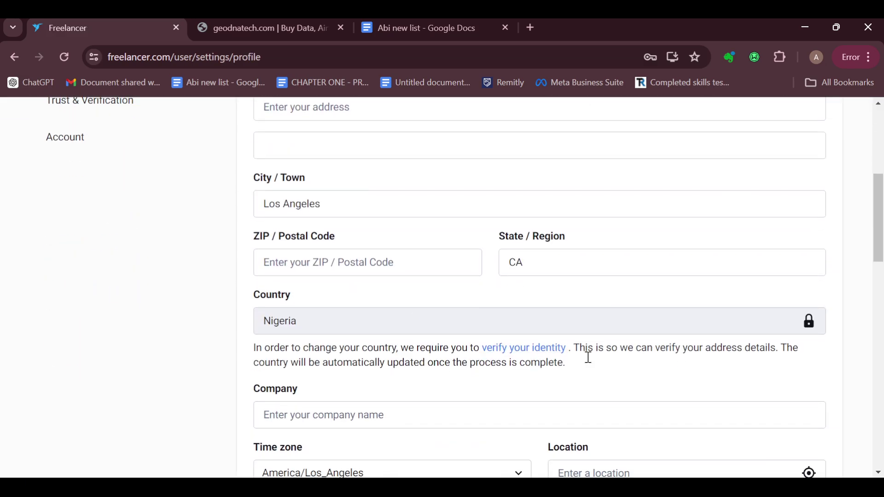
pyautogui.scroll(-5, 587, 358)
pyautogui.scroll(-4, 491, 380)
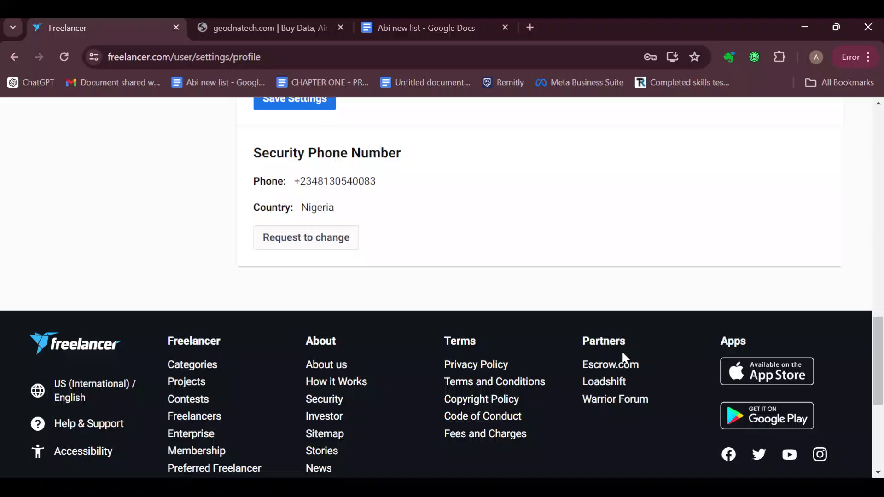
pyautogui.scroll(-3, 479, 322)
pyautogui.scroll(-3, 380, 347)
pyautogui.scroll(6, 415, 227)
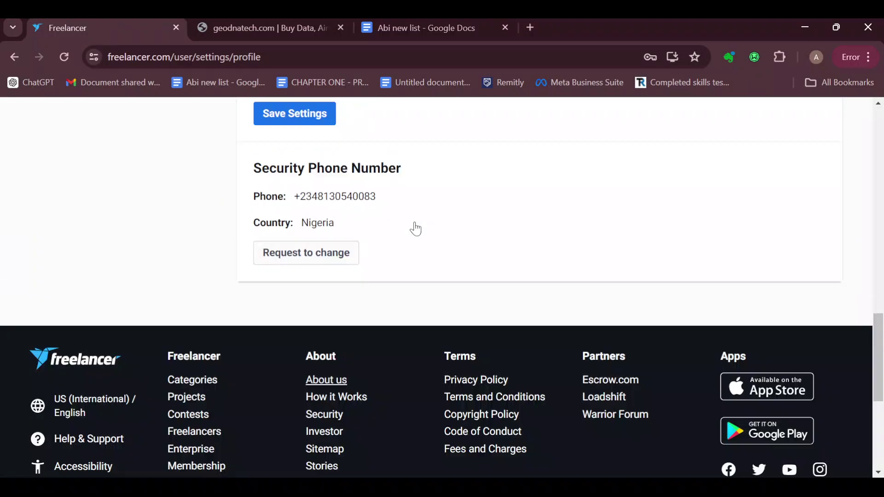
pyautogui.scroll(2, 415, 227)
pyautogui.scroll(-3, 649, 292)
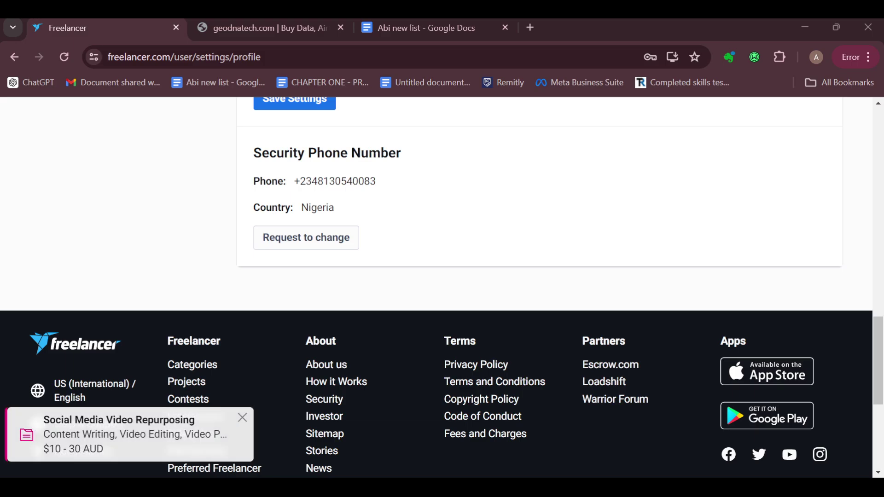
pyautogui.scroll(10, 435, 190)
pyautogui.scroll(10, 445, 192)
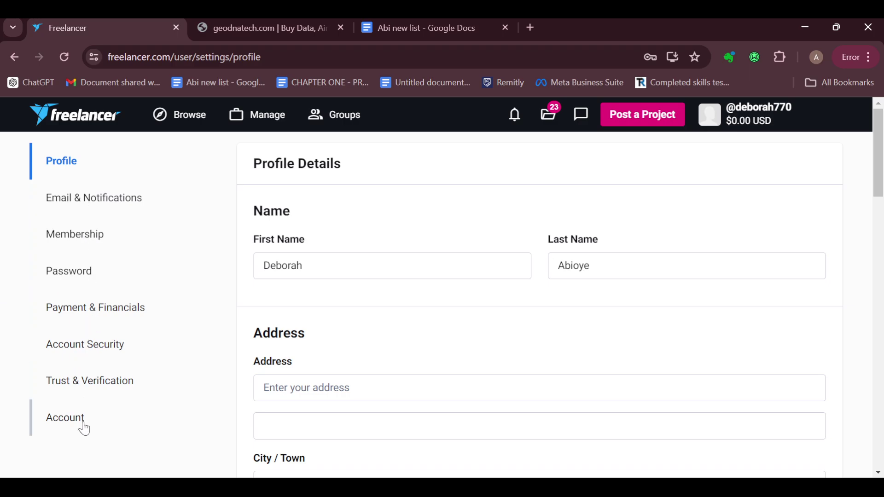
pyautogui.scroll(-1, 77, 421)
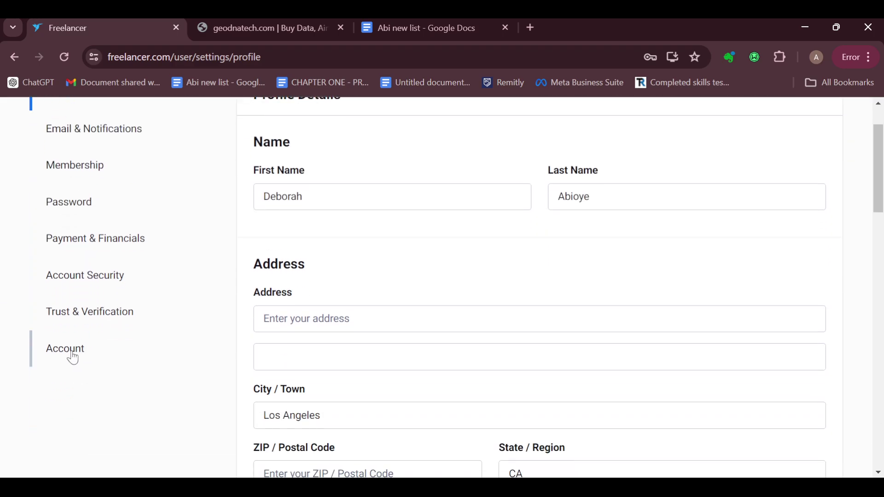
# Select Hire as the account type in the Account settings, replacing Work.
pyautogui.click(87, 345)
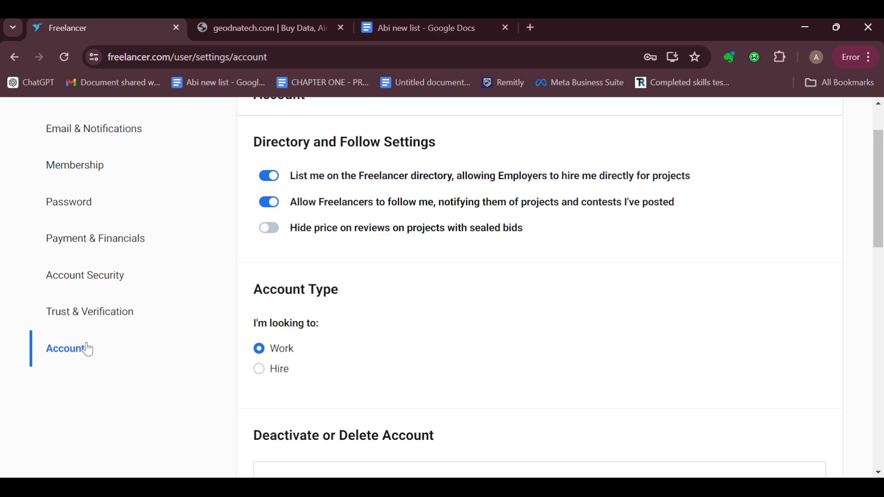
pyautogui.scroll(1, 508, 286)
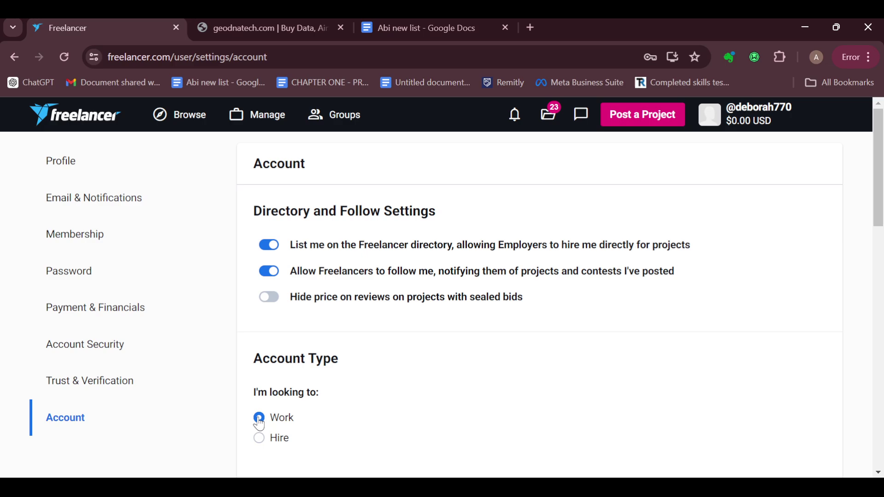
pyautogui.click(258, 438)
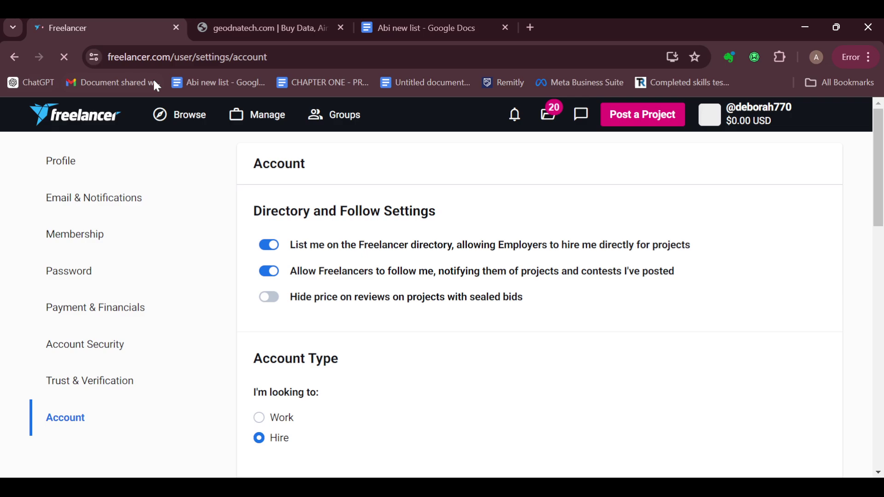
# Return to the dashboard and highlight the '32% done' setup progress.
pyautogui.click(63, 118)
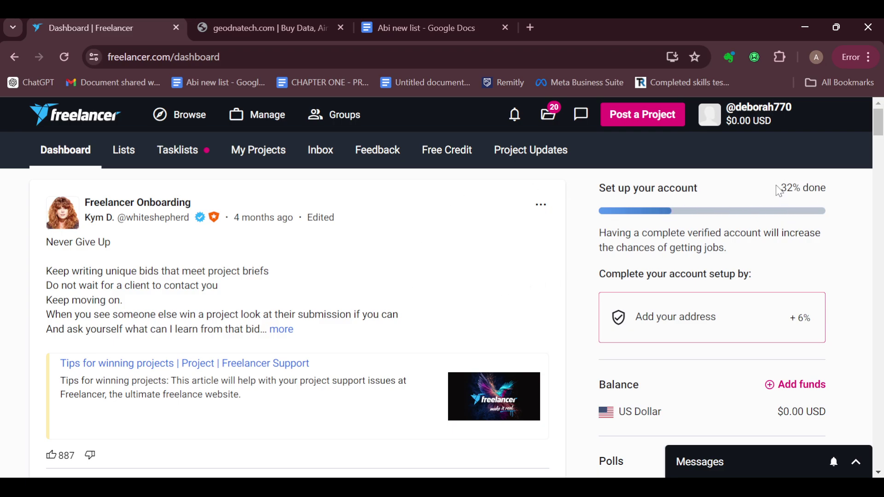
pyautogui.moveTo(791, 193); pyautogui.dragTo(836, 196)
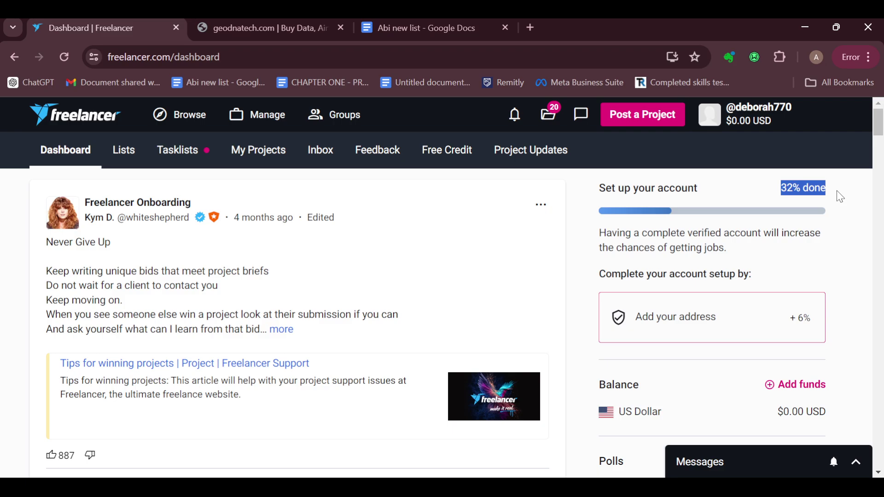
pyautogui.click(841, 212)
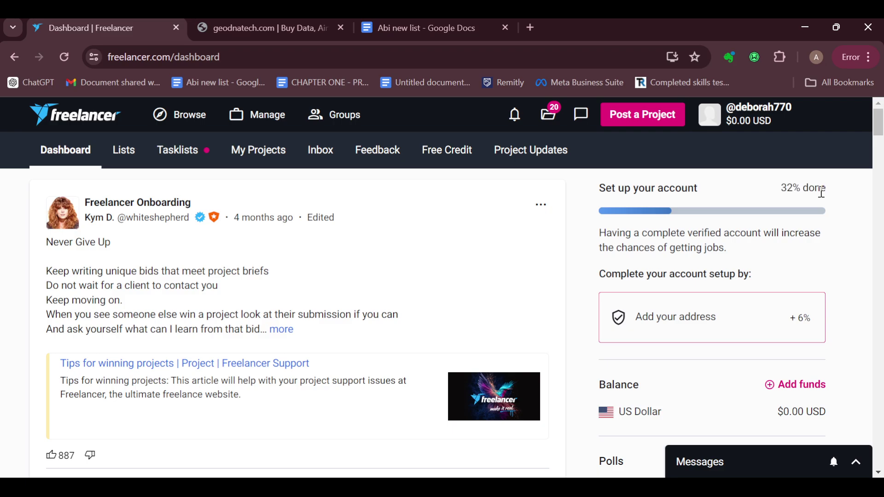